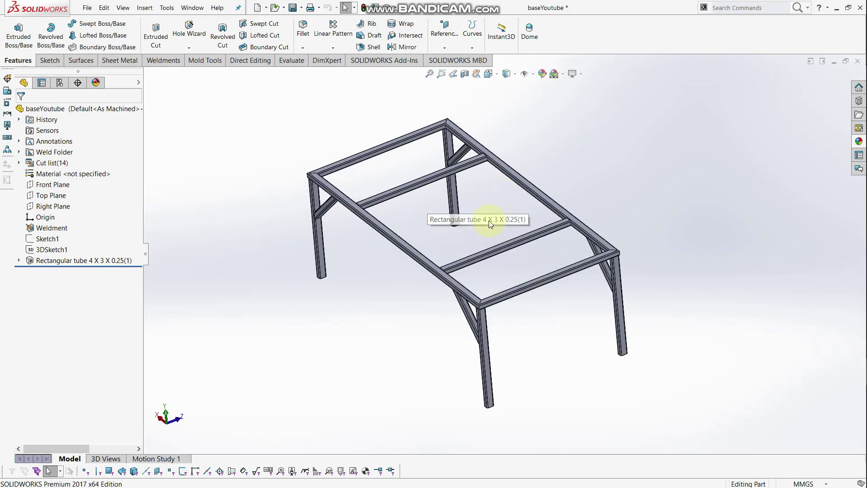
Step: Enable the Simulation add-in and create a new static study for the frame
{"action": "left_click", "coordinate": [369, 62]}
{"action": "left_click", "coordinate": [213, 40]}
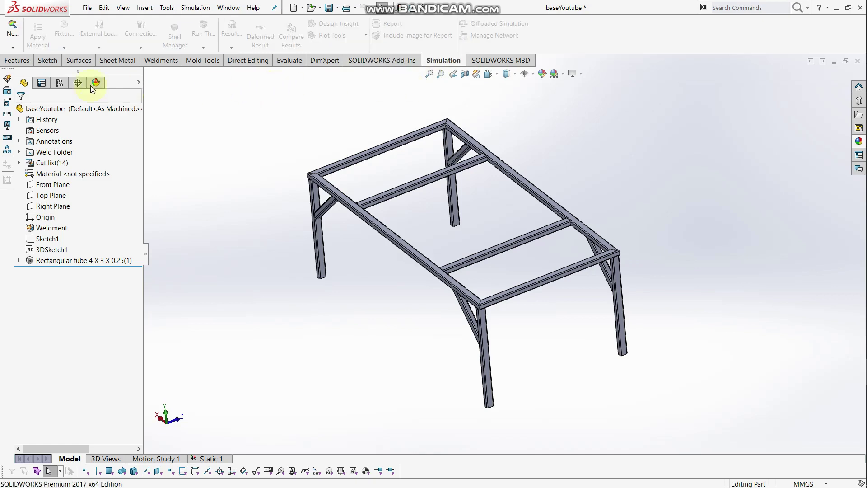
{"action": "left_click", "coordinate": [12, 47]}
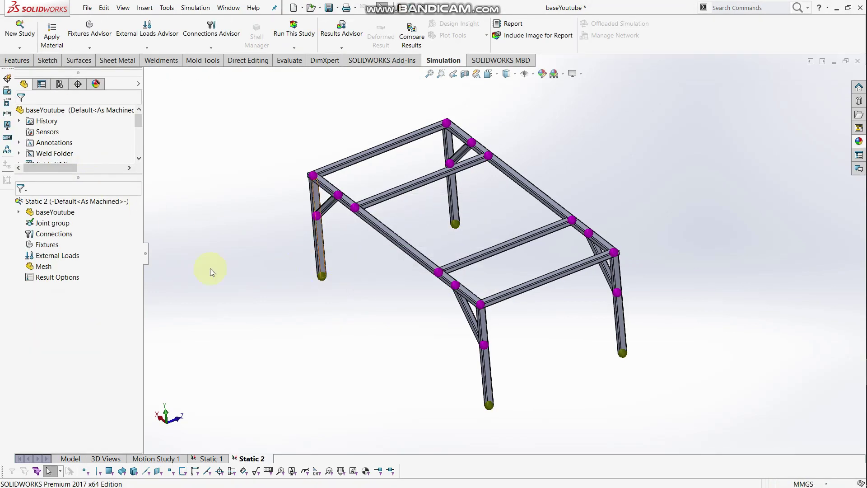
Step: Add a Fixed Geometry fixture to the joints at the feet of all four legs
{"action": "right_click", "coordinate": [55, 245]}
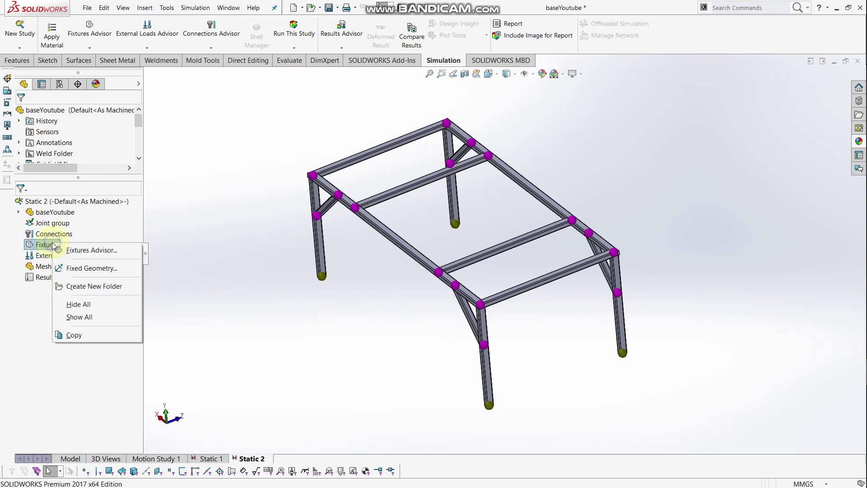
{"action": "left_click", "coordinate": [88, 268]}
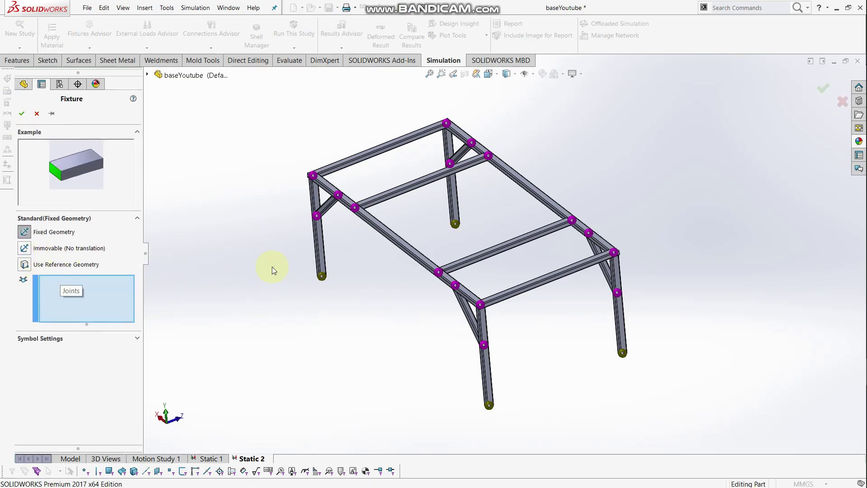
{"action": "middle_click_drag", "start_coordinate": [250, 287], "coordinate": [316, 339]}
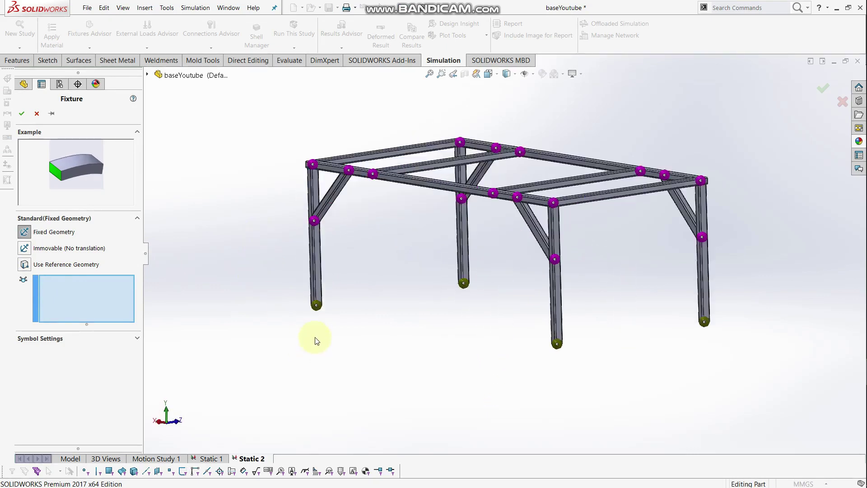
{"action": "scroll", "coordinate": [337, 289], "scroll_direction": "down", "scroll_amount": 3}
{"action": "left_click", "coordinate": [339, 284]}
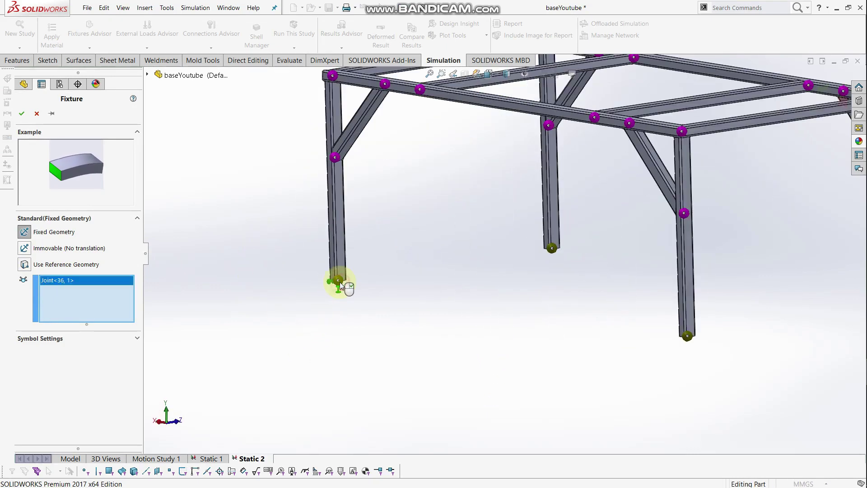
{"action": "left_click", "coordinate": [552, 249]}
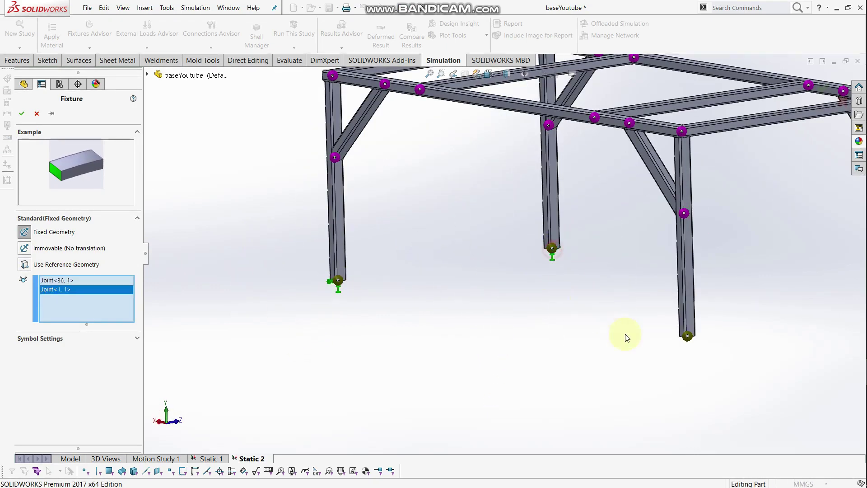
{"action": "left_click", "coordinate": [687, 336]}
{"action": "scroll", "coordinate": [747, 327], "scroll_direction": "up", "scroll_amount": 2}
{"action": "scroll", "coordinate": [750, 322], "scroll_direction": "down", "scroll_amount": 3}
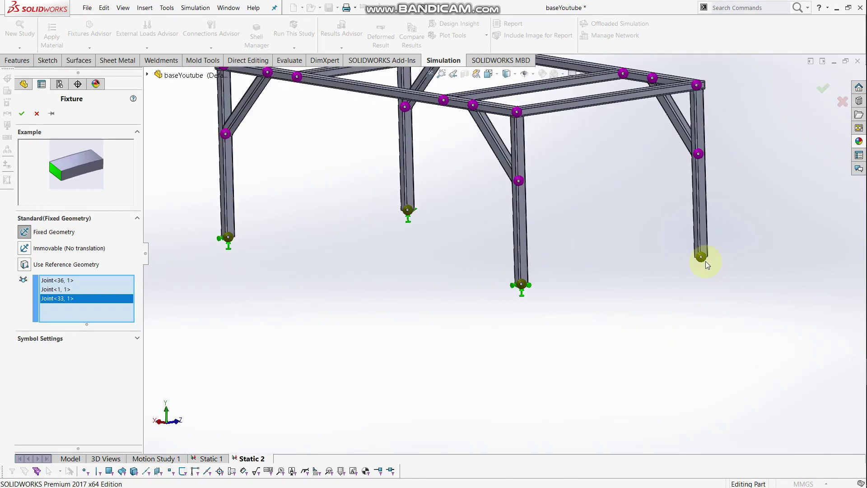
{"action": "left_click", "coordinate": [704, 260]}
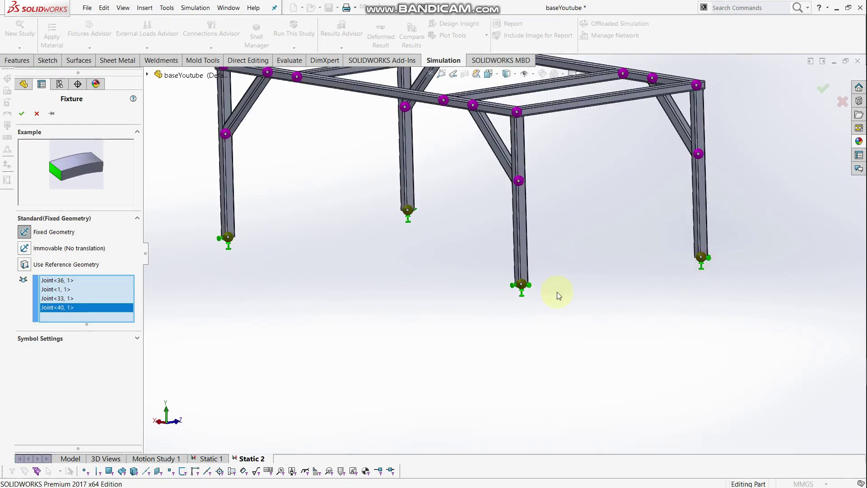
{"action": "left_click", "coordinate": [22, 113]}
{"action": "scroll", "coordinate": [375, 157], "scroll_direction": "up", "scroll_amount": 3}
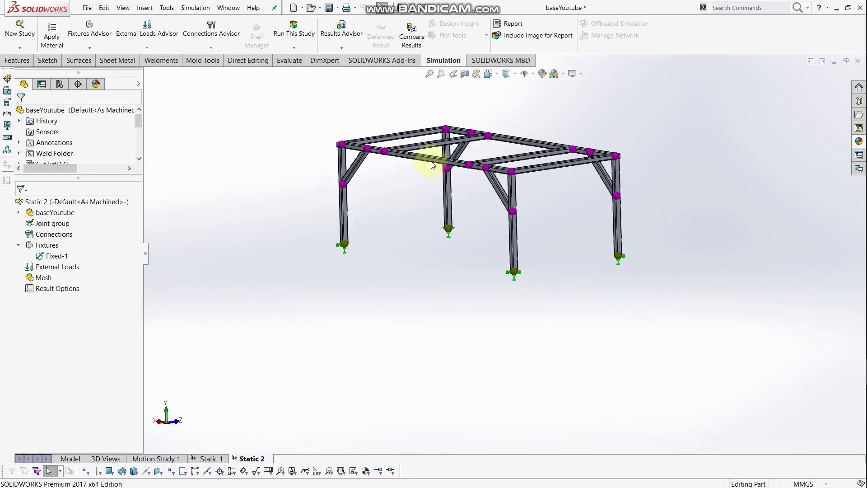
Step: Start a Force load on beams and select the six horizontal tubes of the frame's top
{"action": "scroll", "coordinate": [416, 220], "scroll_direction": "down", "scroll_amount": 2}
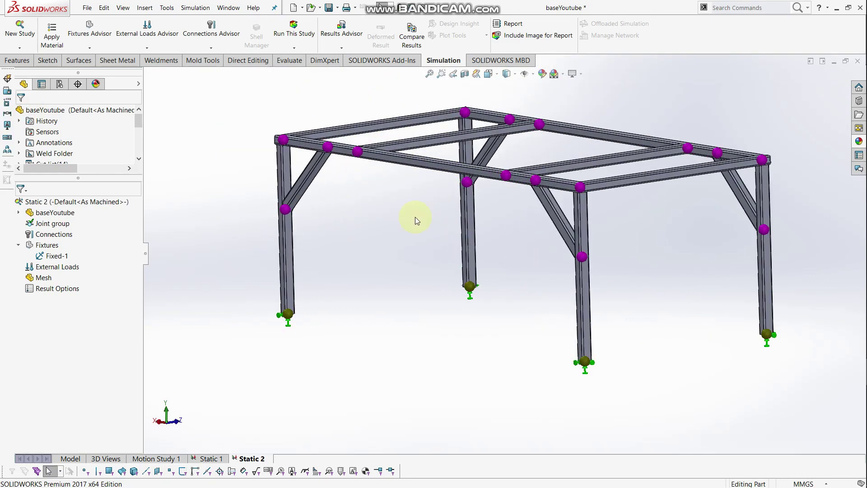
{"action": "right_click", "coordinate": [49, 269]}
{"action": "left_click", "coordinate": [68, 294]}
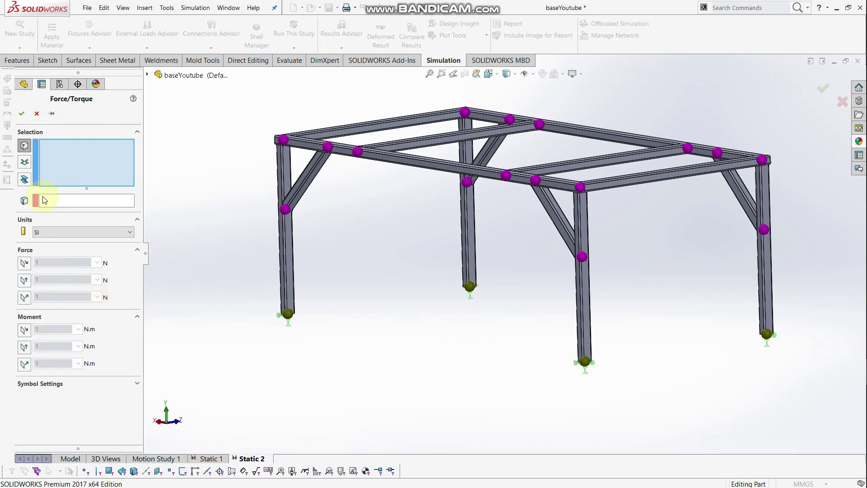
{"action": "left_click", "coordinate": [25, 183]}
{"action": "middle_click_drag", "start_coordinate": [284, 220], "coordinate": [288, 266]}
{"action": "left_click", "coordinate": [321, 101]}
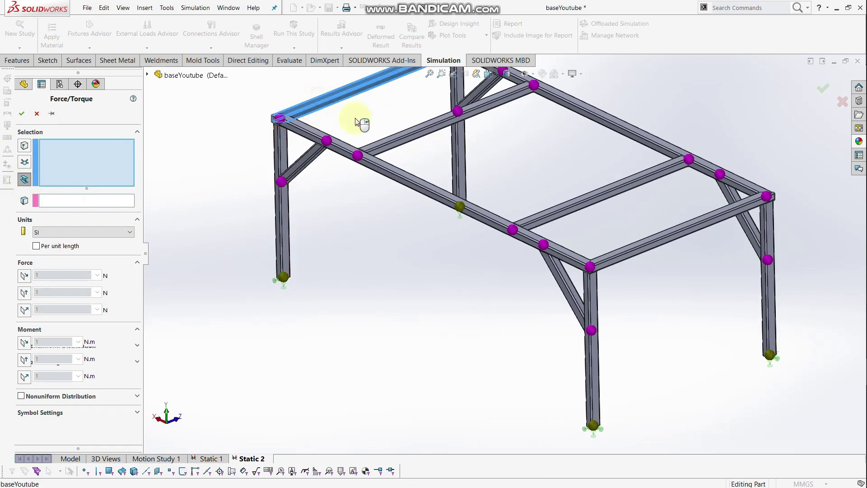
{"action": "left_click", "coordinate": [386, 142]}
{"action": "left_click", "coordinate": [564, 220]}
{"action": "left_click", "coordinate": [616, 255]}
{"action": "left_click", "coordinate": [427, 186]}
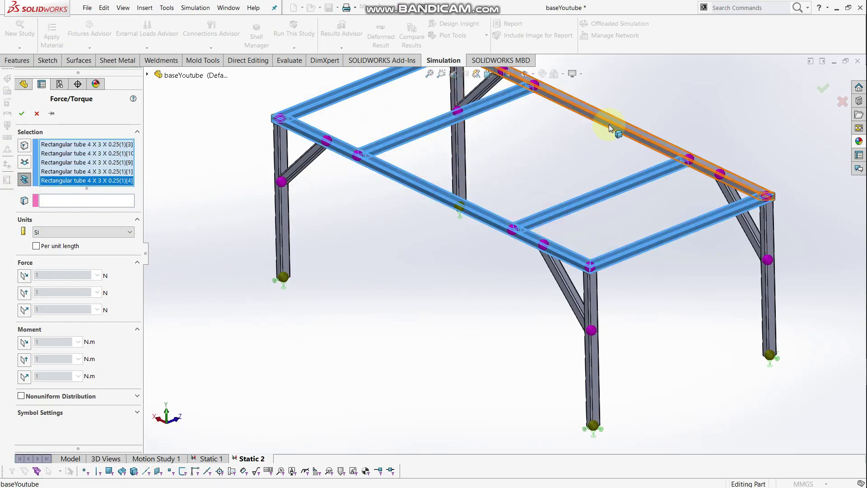
{"action": "left_click", "coordinate": [612, 123]}
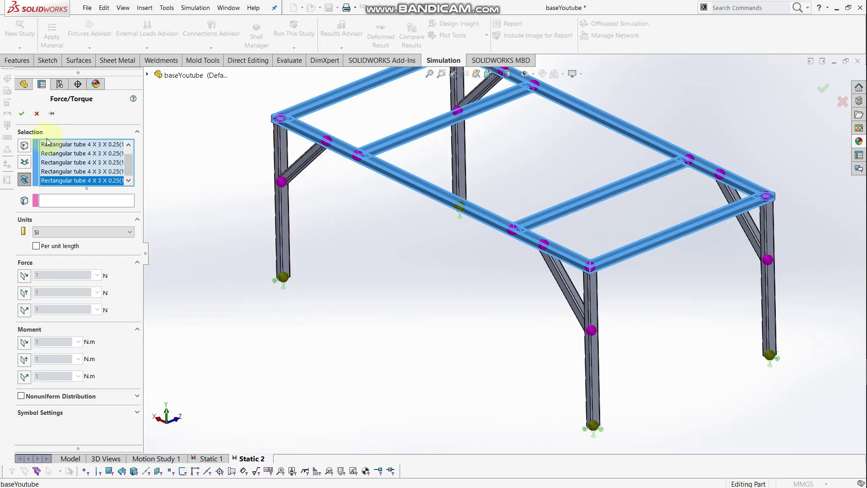
Step: Use a vertical leg edge as the direction reference and set the force along it to 1000 N
{"action": "left_click", "coordinate": [95, 202]}
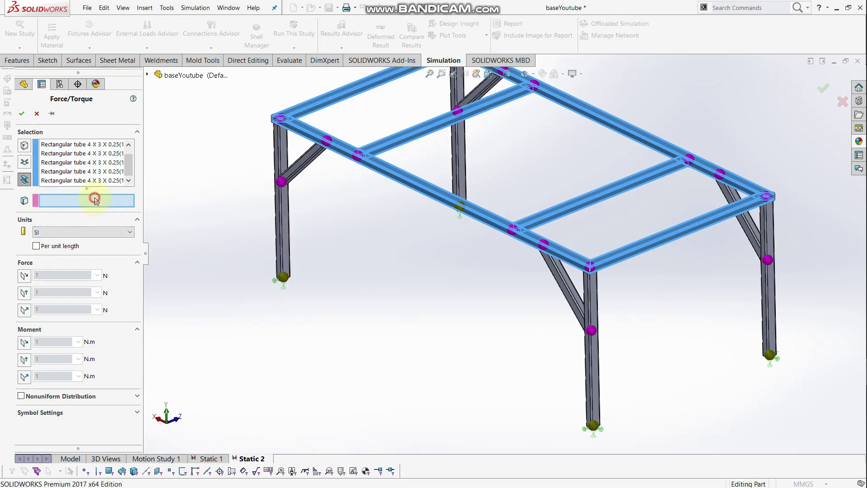
{"action": "left_click", "coordinate": [281, 211]}
{"action": "middle_click_drag", "start_coordinate": [239, 266], "coordinate": [239, 249]}
{"action": "left_click", "coordinate": [24, 276]}
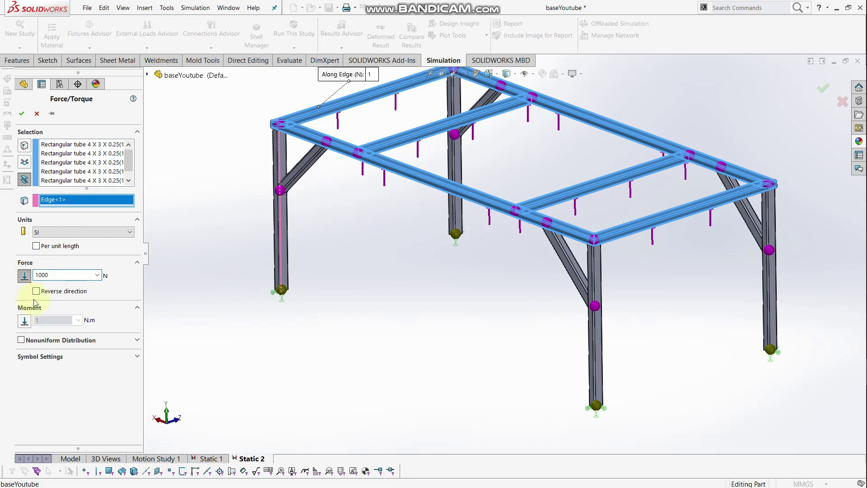
Step: Reverse the force direction so it acts downward on the top tubes, and accept the load
{"action": "middle_click_drag", "start_coordinate": [387, 218], "coordinate": [386, 164]}
{"action": "scroll", "coordinate": [411, 177], "scroll_direction": "down", "scroll_amount": 4}
{"action": "scroll", "coordinate": [504, 252], "scroll_direction": "up", "scroll_amount": 2}
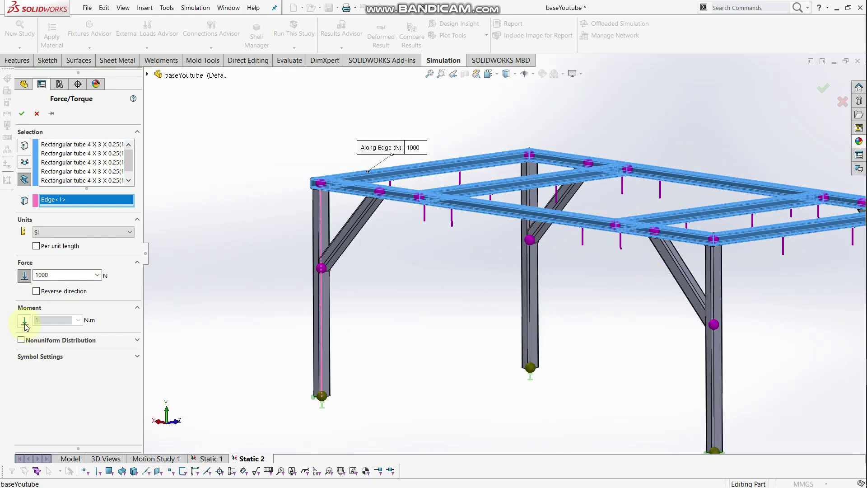
{"action": "left_click", "coordinate": [37, 291]}
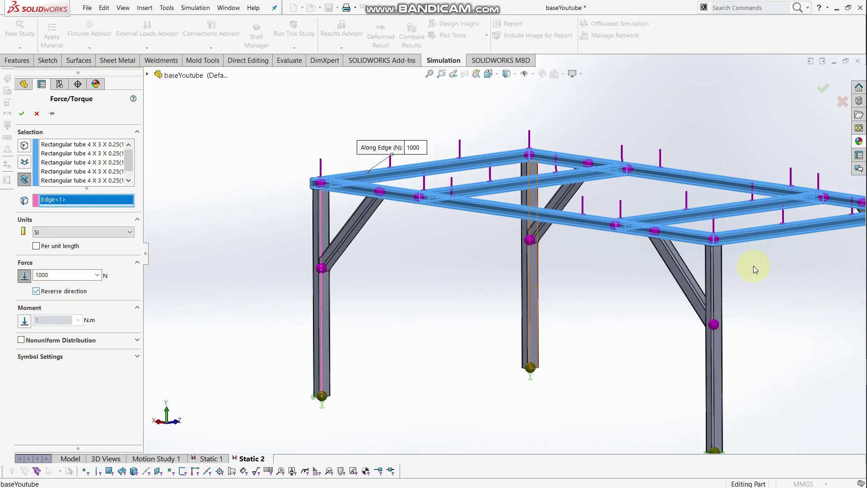
{"action": "key", "text": "ctrl+Left"}
{"action": "key", "text": "z"}
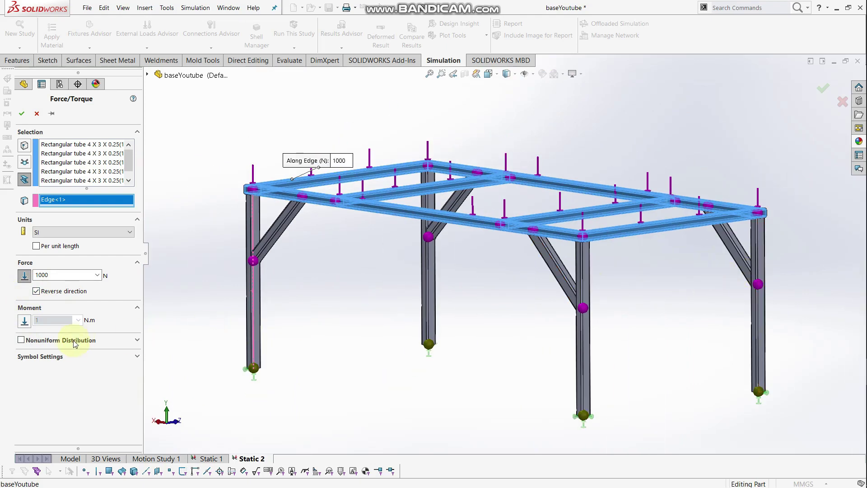
{"action": "key", "text": "z"}
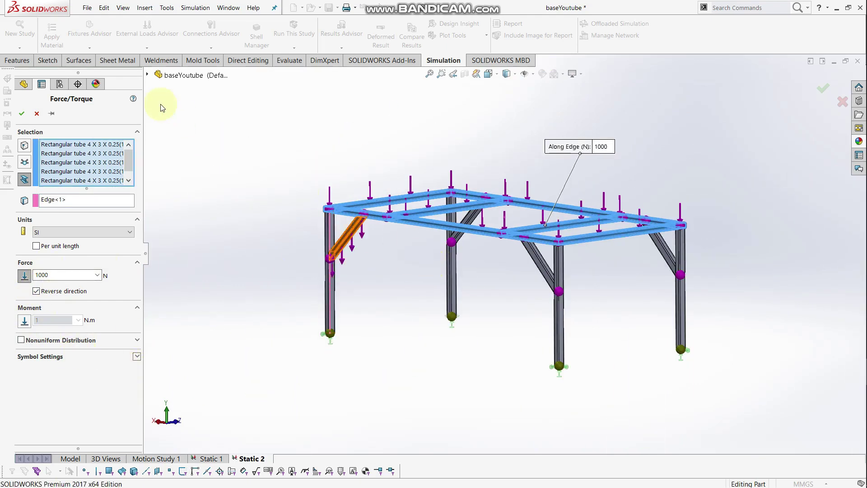
{"action": "left_click", "coordinate": [21, 115]}
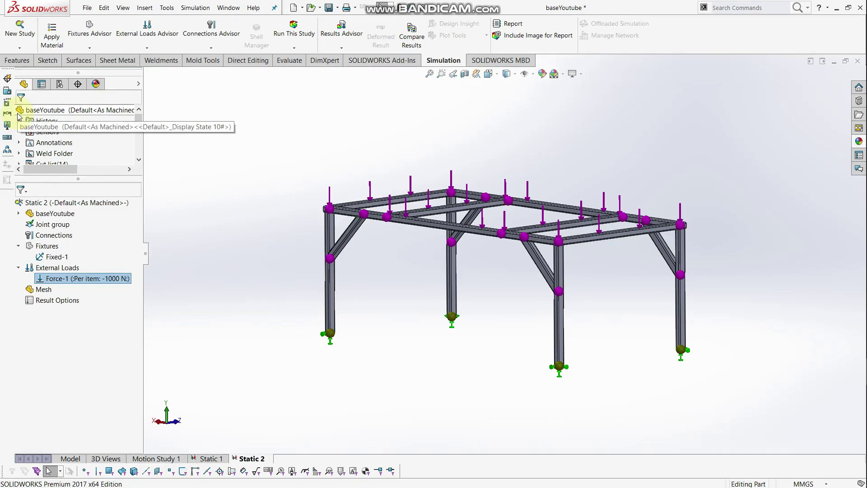
Step: Apply the Alloy Steel material to all bodies of the baseYoutube part in the study
{"action": "middle_click_drag", "start_coordinate": [265, 214], "coordinate": [261, 232]}
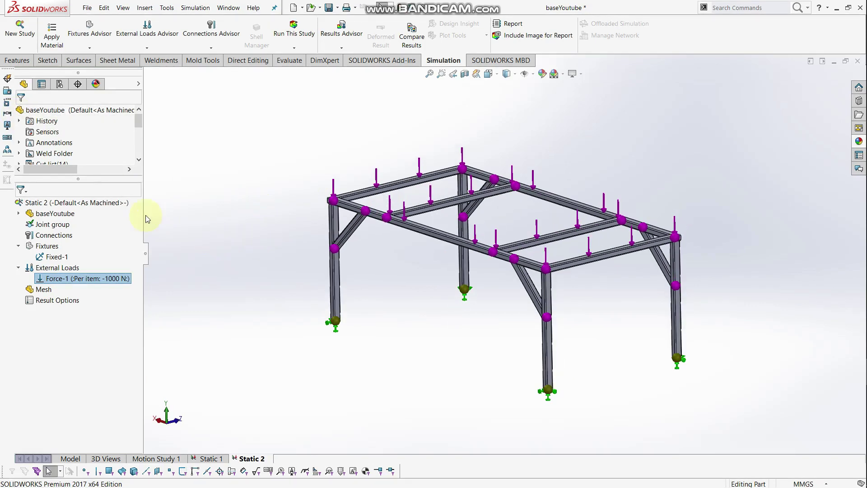
{"action": "right_click", "coordinate": [99, 207]}
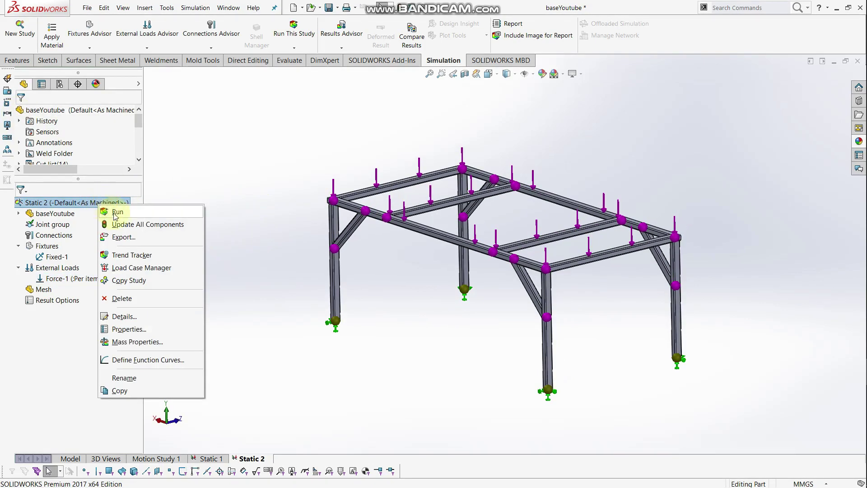
{"action": "left_click", "coordinate": [270, 204]}
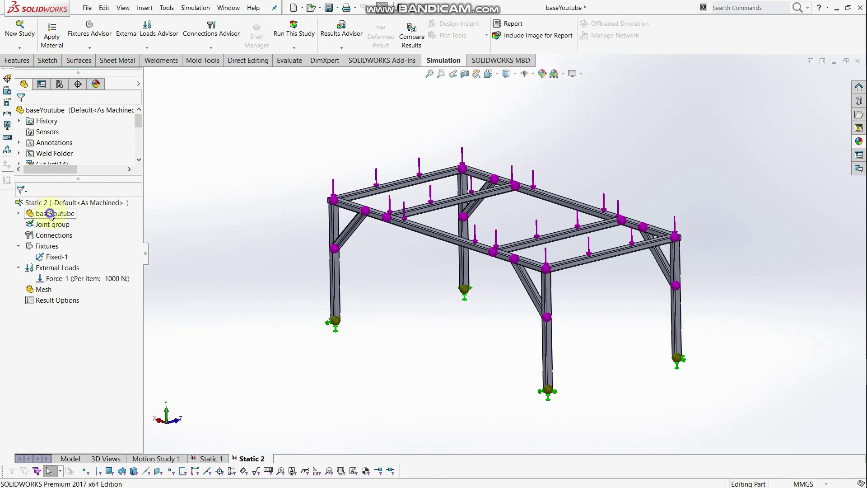
{"action": "right_click", "coordinate": [51, 214]}
{"action": "left_click", "coordinate": [72, 223]}
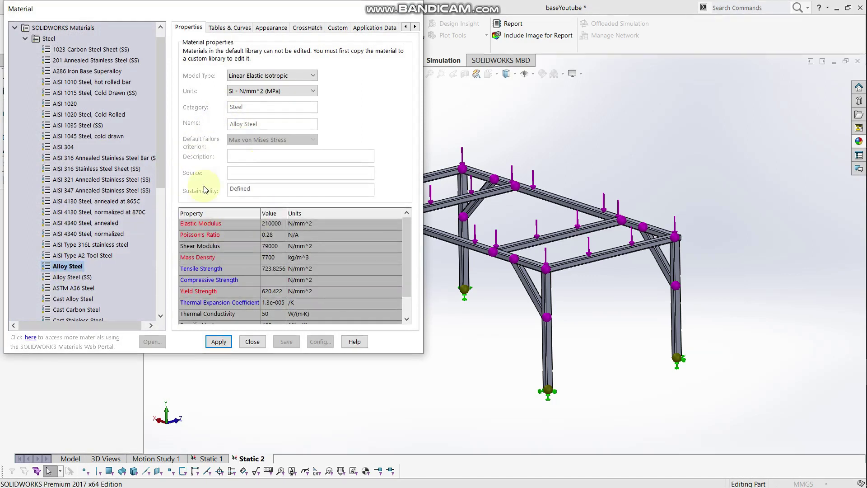
{"action": "left_click", "coordinate": [219, 341]}
{"action": "left_click", "coordinate": [257, 343]}
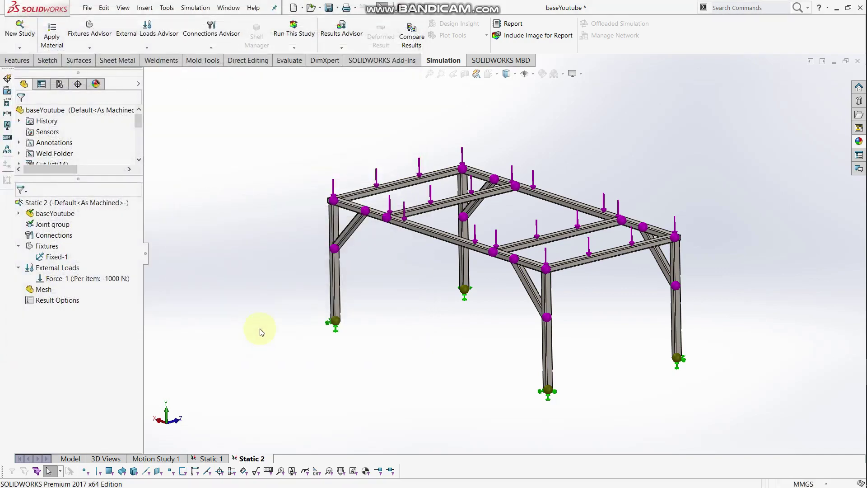
Step: Run the Static 2 study
{"action": "scroll", "coordinate": [603, 231], "scroll_direction": "up", "scroll_amount": 1}
{"action": "scroll", "coordinate": [603, 231], "scroll_direction": "down", "scroll_amount": 3}
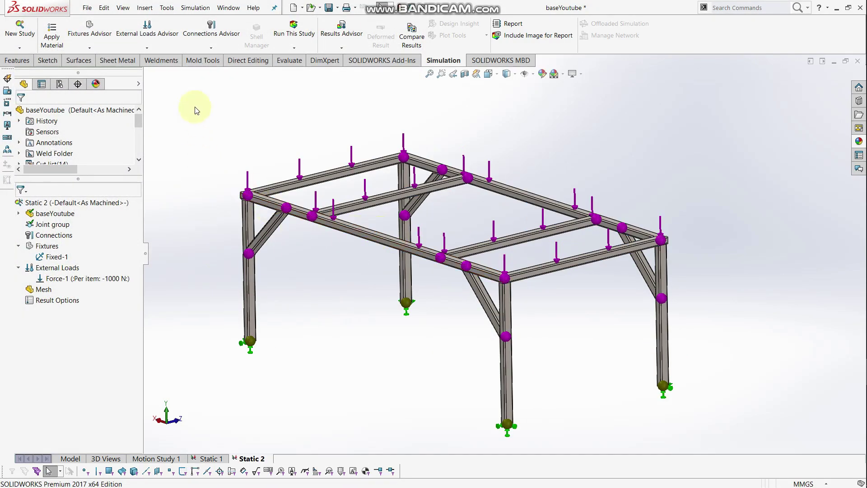
{"action": "left_click", "coordinate": [294, 48]}
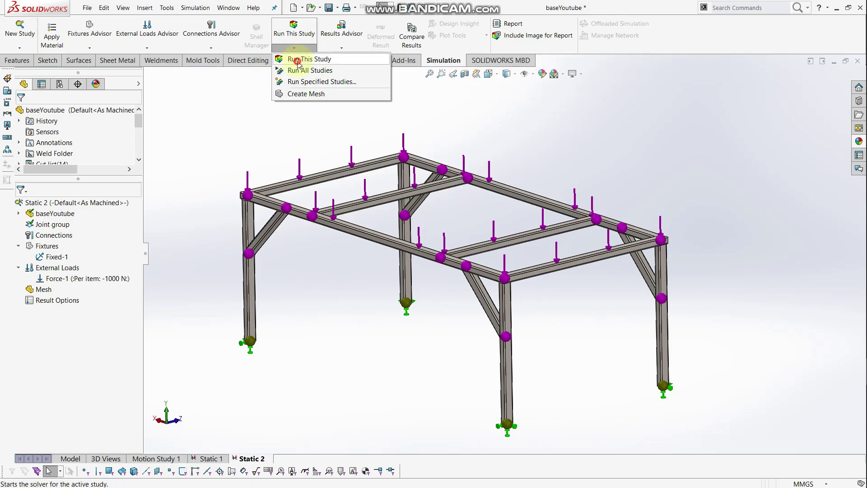
{"action": "left_click", "coordinate": [298, 59]}
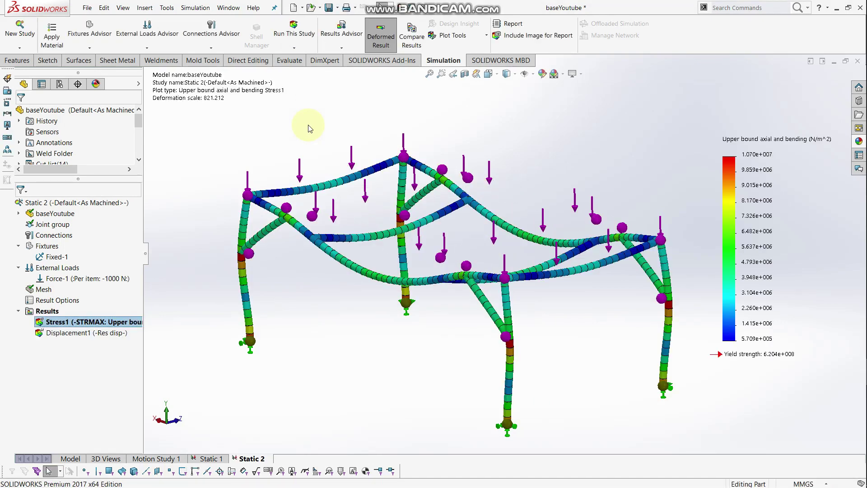
Step: Compare the deformed and undeformed shapes on the stress plot and on the Displacement1 plot
{"action": "left_click", "coordinate": [381, 44]}
{"action": "left_click", "coordinate": [381, 45]}
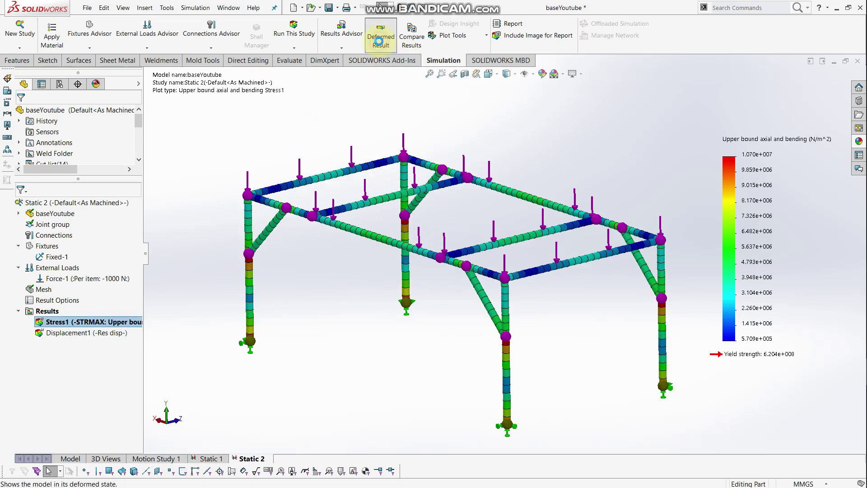
{"action": "right_click", "coordinate": [108, 335]}
{"action": "left_click", "coordinate": [121, 343]}
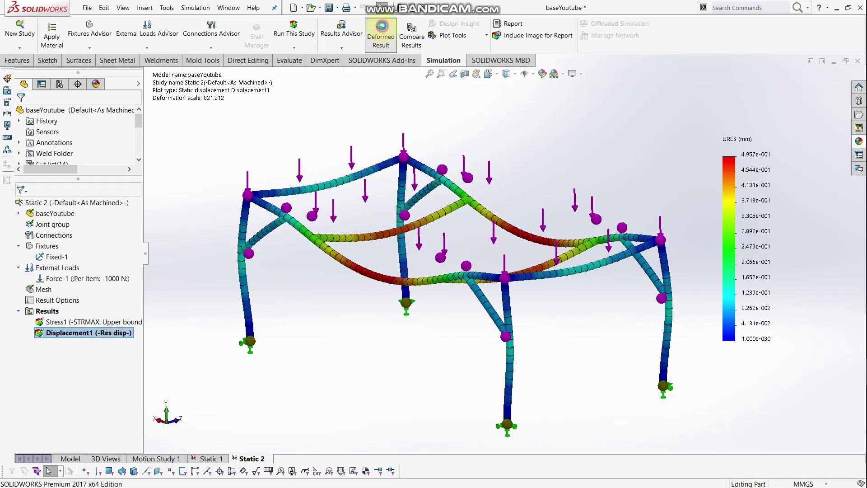
{"action": "left_click", "coordinate": [383, 31]}
{"action": "left_click", "coordinate": [382, 30]}
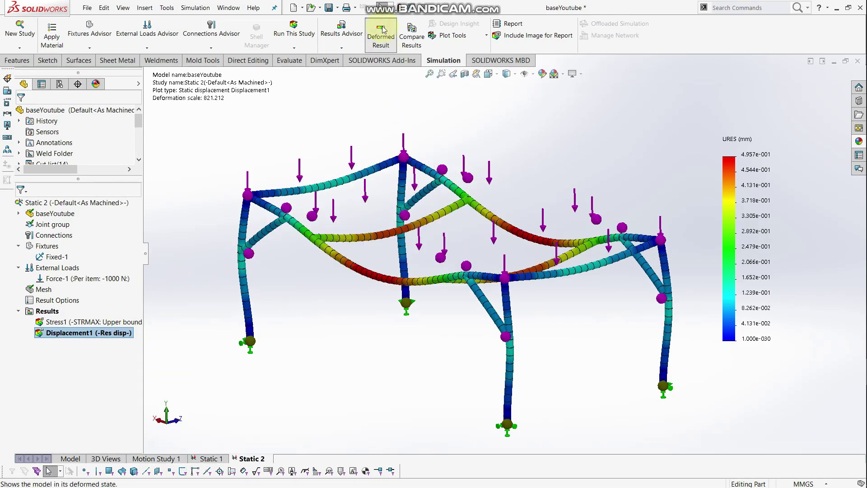
Step: Show the Stress1 plot, and start a study report with the description "simulation report of base"
{"action": "right_click", "coordinate": [83, 319]}
{"action": "left_click", "coordinate": [98, 327]}
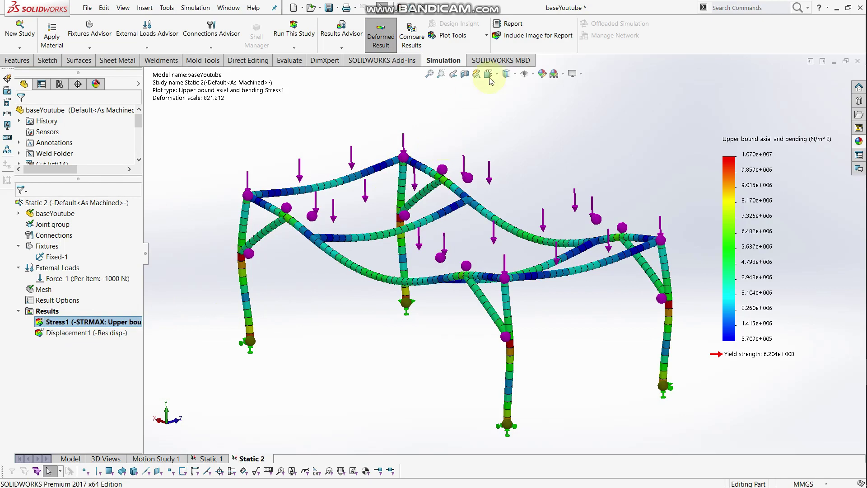
{"action": "left_click", "coordinate": [509, 26]}
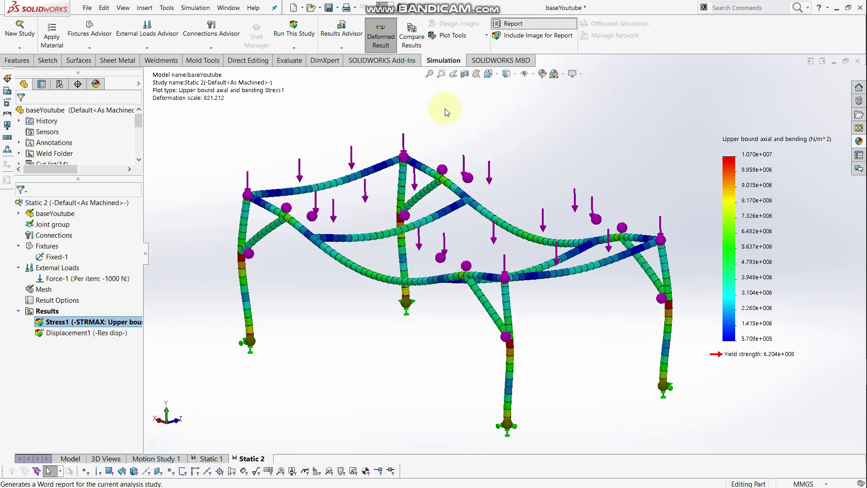
{"action": "left_click", "coordinate": [443, 127]}
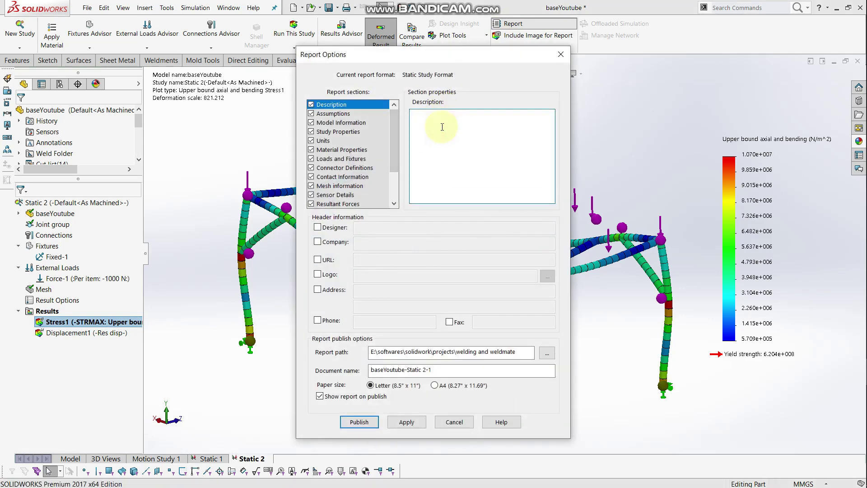
{"action": "type", "text": "simulation report of base"}
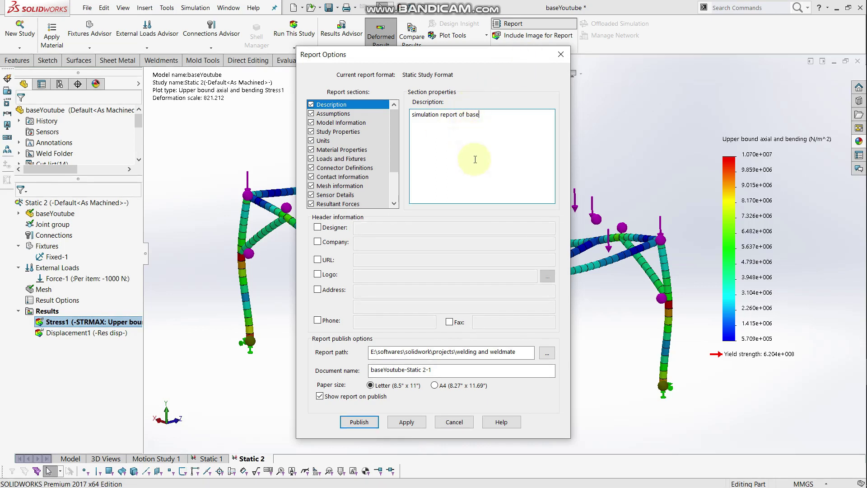
Step: Include only the designer in the report's header information, entered as "solidworks tools"
{"action": "left_click", "coordinate": [317, 228]}
{"action": "left_click", "coordinate": [395, 228]}
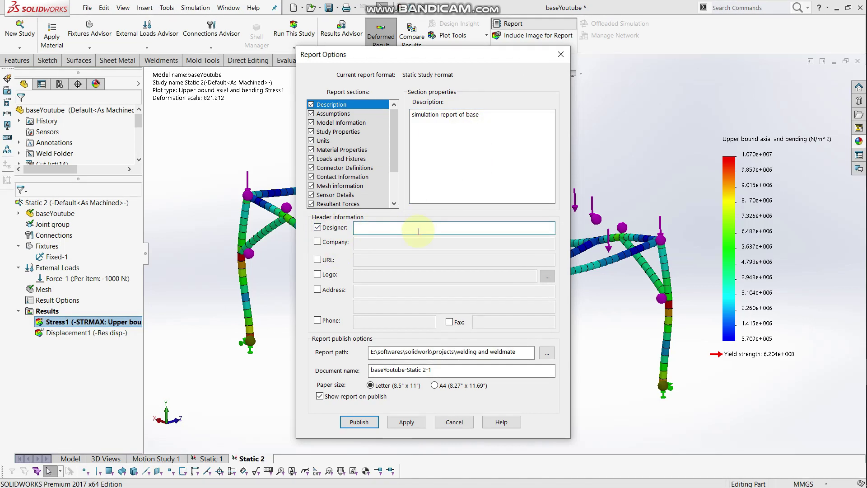
{"action": "type", "text": "solidworks tools"}
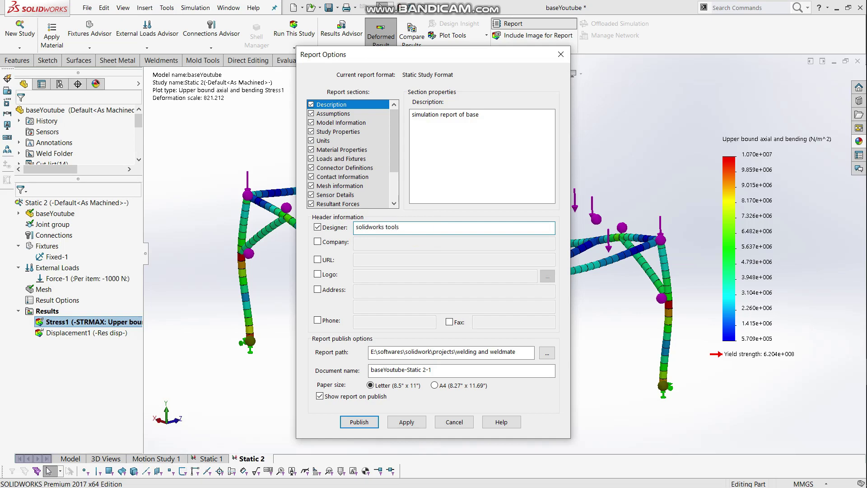
{"action": "left_click", "coordinate": [319, 243]}
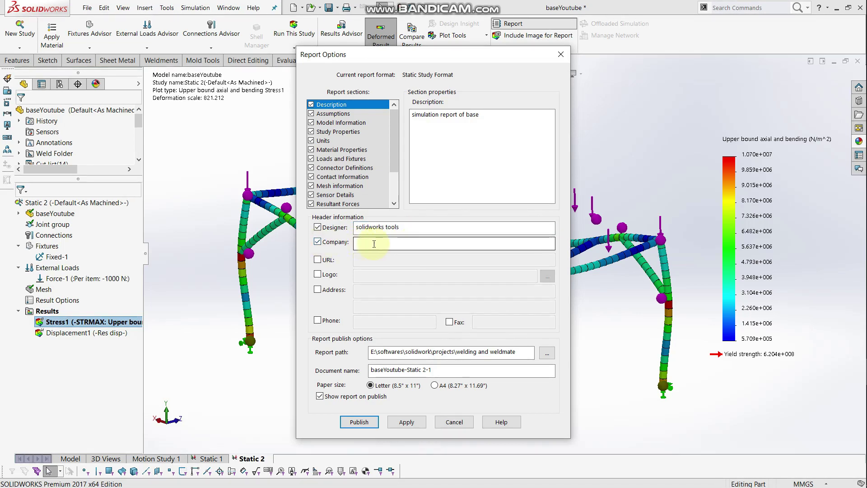
{"action": "left_click", "coordinate": [319, 242]}
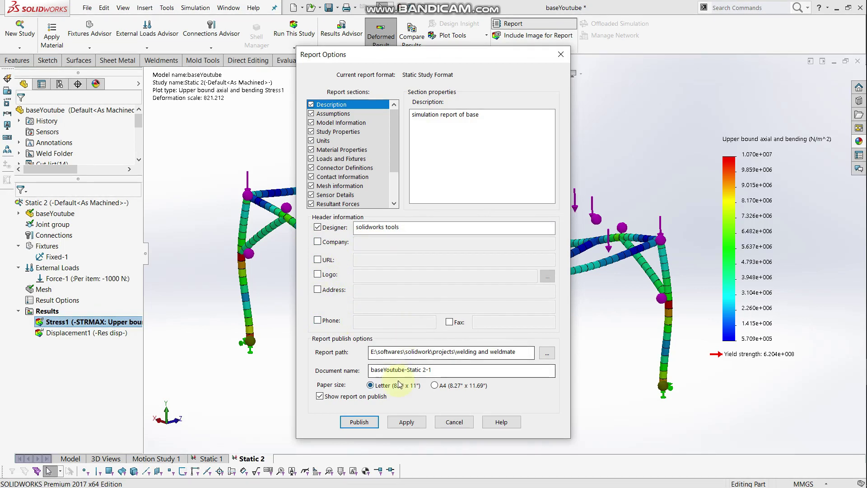
Step: Set the report path to the Desktop folder and publish the report, dismissing the Office activation notice
{"action": "left_click", "coordinate": [546, 354]}
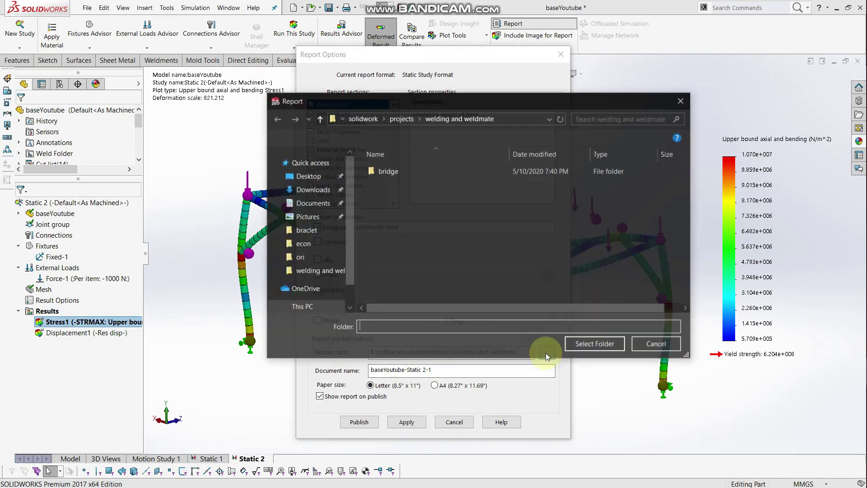
{"action": "left_click", "coordinate": [308, 185]}
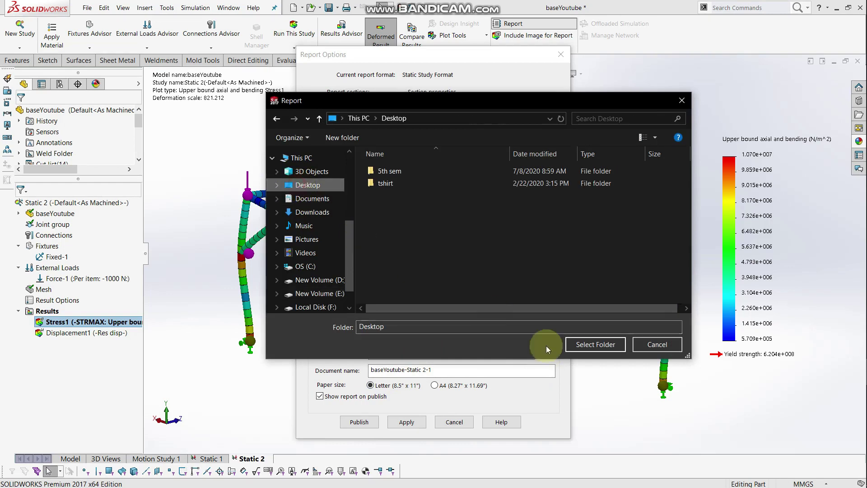
{"action": "left_click", "coordinate": [588, 343]}
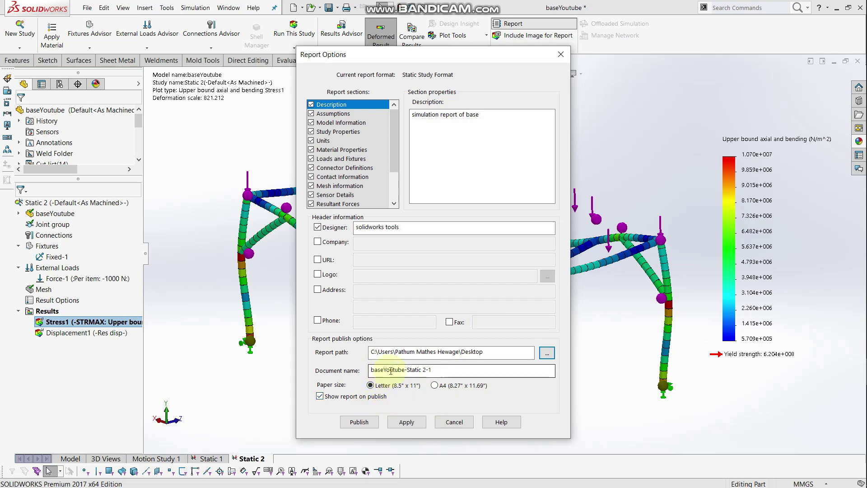
{"action": "left_click", "coordinate": [360, 422]}
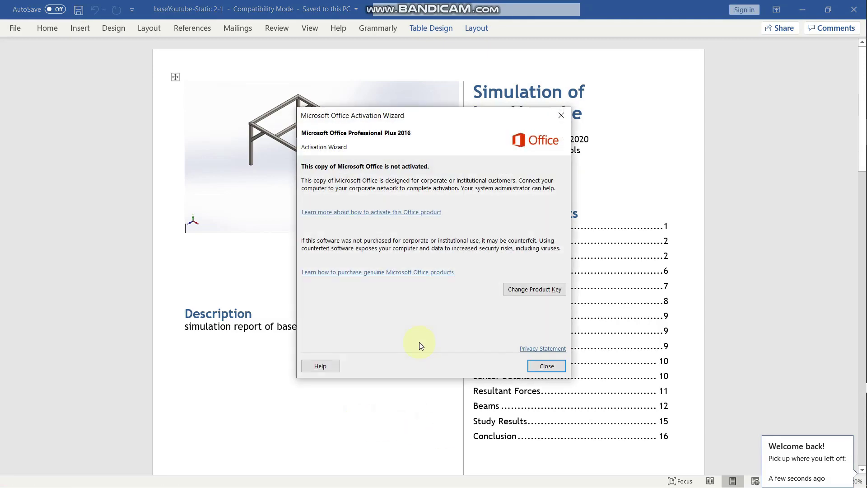
{"action": "left_click", "coordinate": [544, 366]}
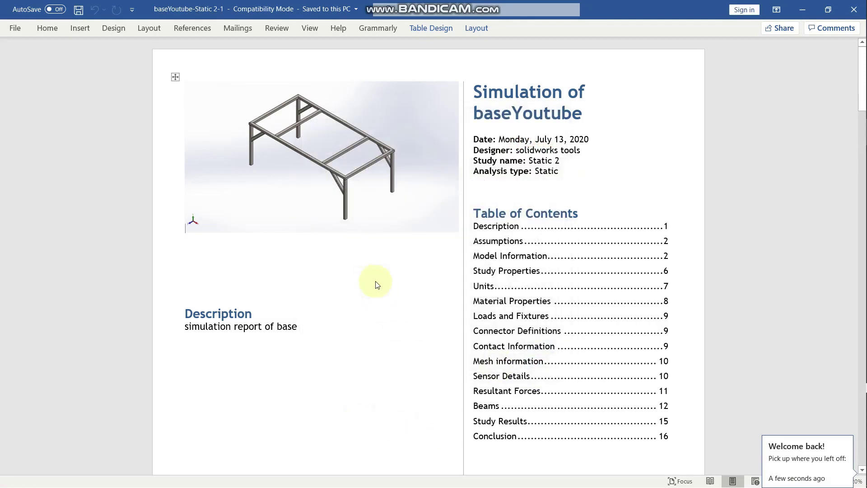
Step: Review the published report in Word, from the cover page through model information, study properties and beam tables to the stress result
{"action": "scroll", "coordinate": [380, 281], "scroll_direction": "down", "scroll_amount": 1}
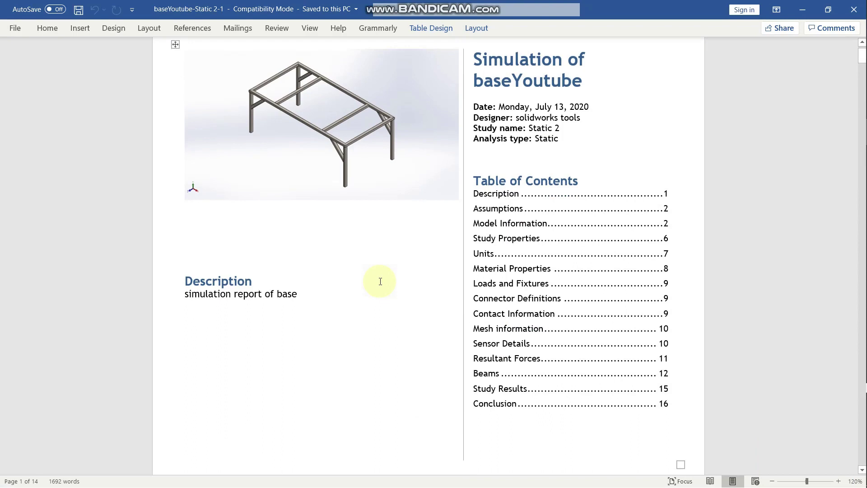
{"action": "scroll", "coordinate": [381, 281], "scroll_direction": "up", "scroll_amount": 1}
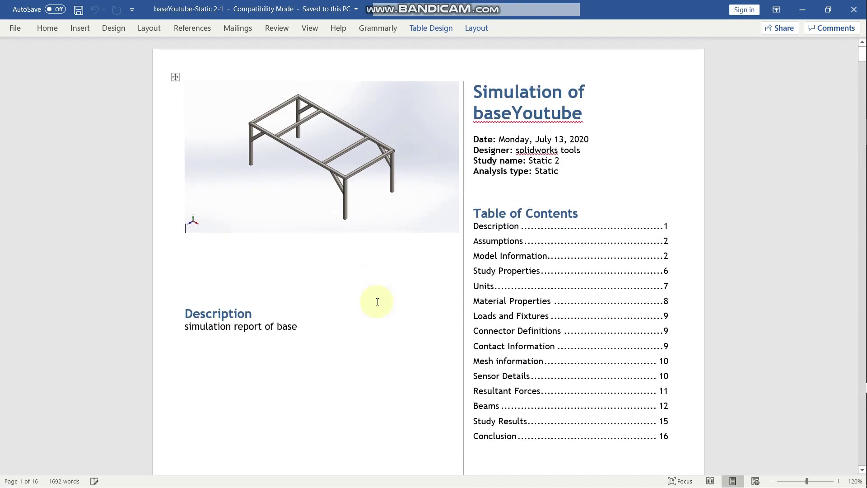
{"action": "scroll", "coordinate": [377, 300], "scroll_direction": "down", "scroll_amount": 3}
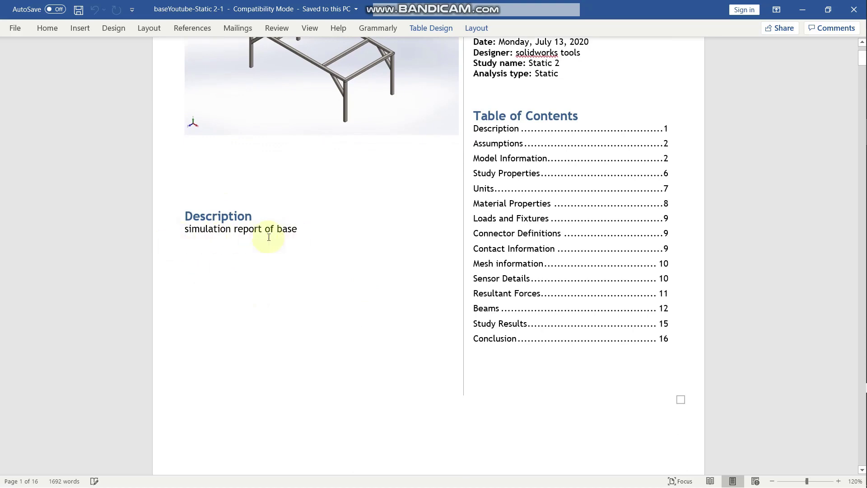
{"action": "scroll", "coordinate": [409, 301], "scroll_direction": "down", "scroll_amount": 1}
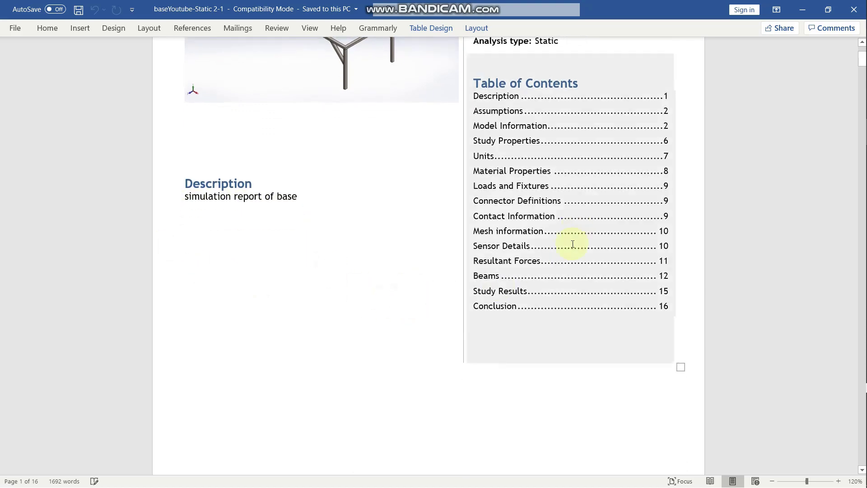
{"action": "scroll", "coordinate": [357, 355], "scroll_direction": "down", "scroll_amount": 10}
{"action": "scroll", "coordinate": [357, 355], "scroll_direction": "down", "scroll_amount": 20}
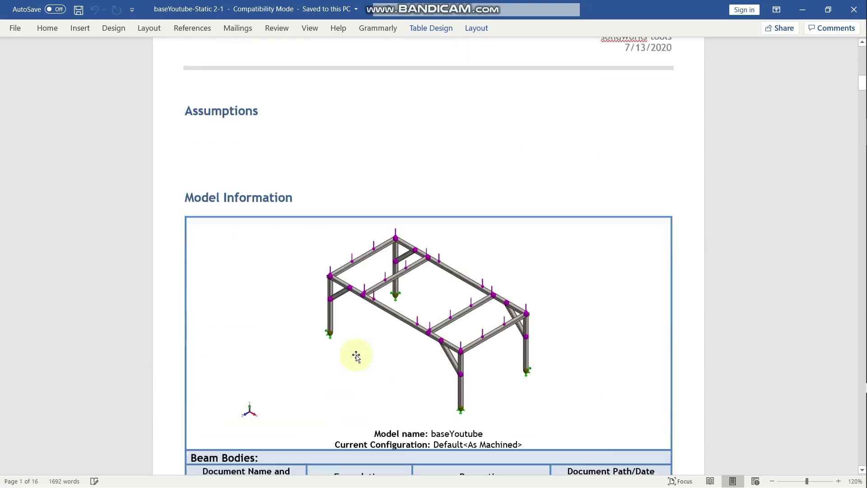
{"action": "scroll", "coordinate": [357, 354], "scroll_direction": "down", "scroll_amount": 17}
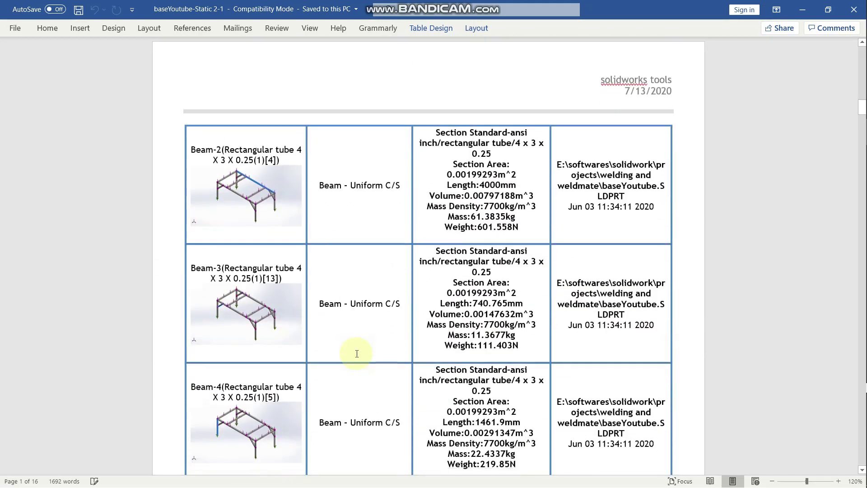
{"action": "scroll", "coordinate": [358, 356], "scroll_direction": "down", "scroll_amount": 12}
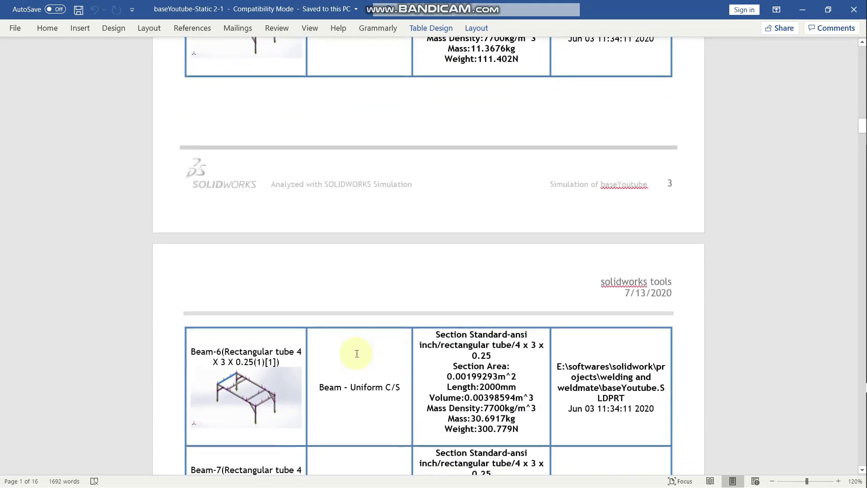
{"action": "scroll", "coordinate": [357, 354], "scroll_direction": "down", "scroll_amount": 12}
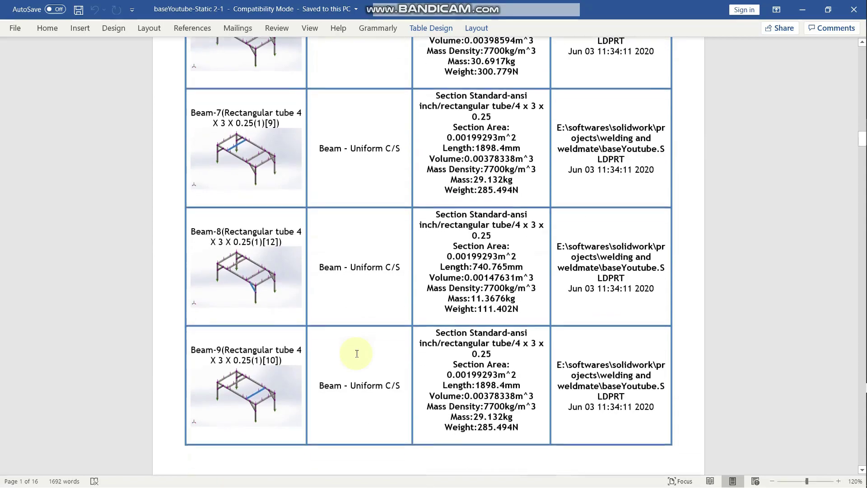
{"action": "scroll", "coordinate": [357, 357], "scroll_direction": "down", "scroll_amount": 14}
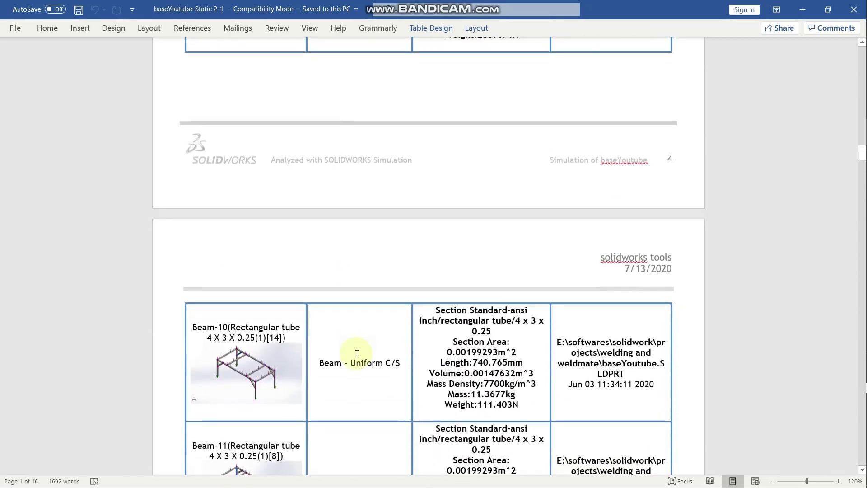
{"action": "scroll", "coordinate": [357, 354], "scroll_direction": "down", "scroll_amount": 20}
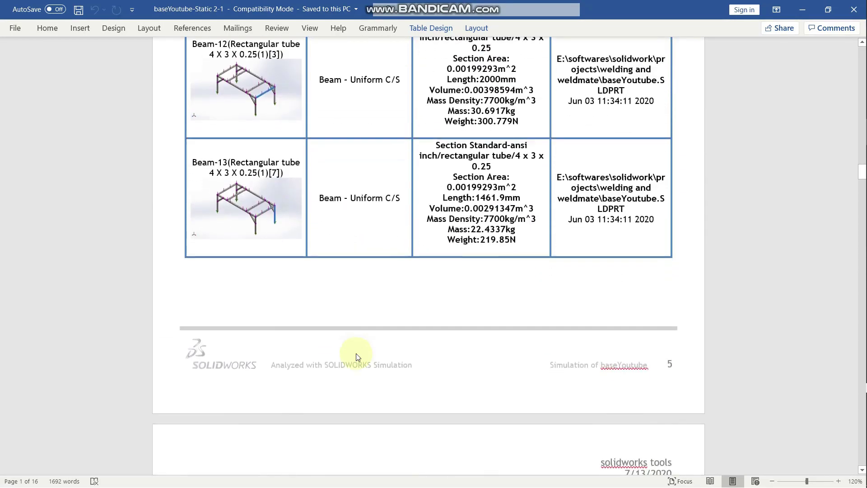
{"action": "scroll", "coordinate": [357, 354], "scroll_direction": "down", "scroll_amount": 19}
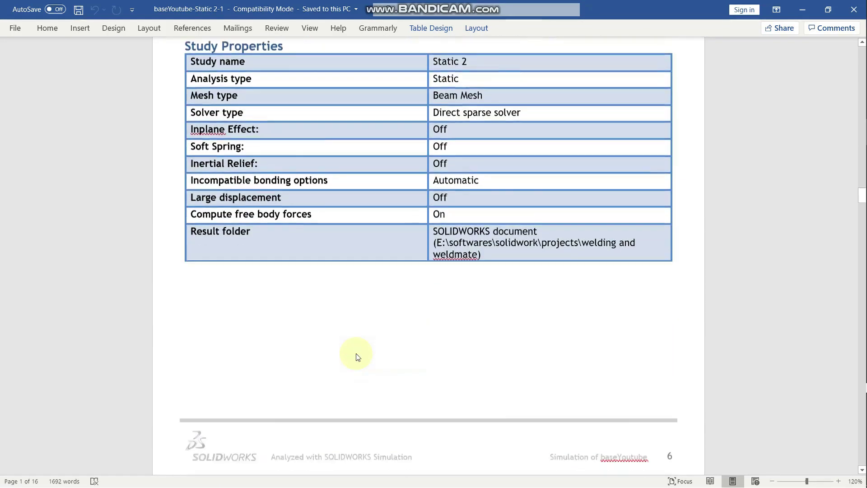
{"action": "scroll", "coordinate": [357, 357], "scroll_direction": "down", "scroll_amount": 20}
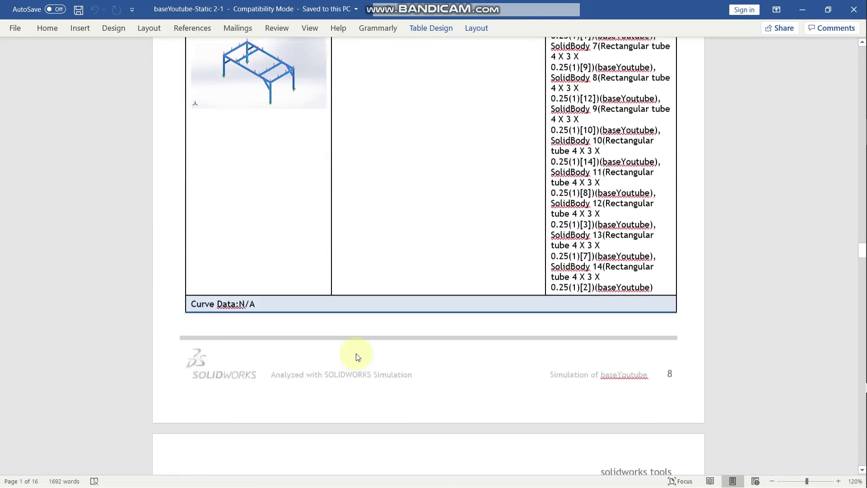
{"action": "scroll", "coordinate": [357, 357], "scroll_direction": "down", "scroll_amount": 20}
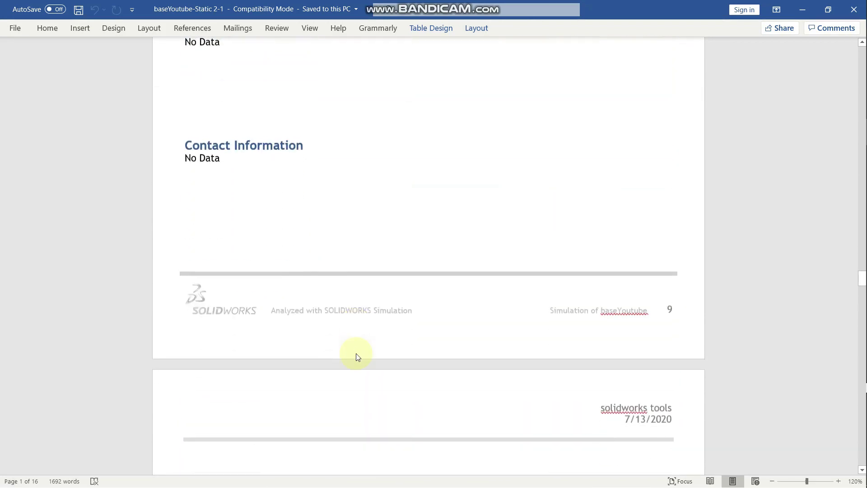
{"action": "scroll", "coordinate": [357, 357], "scroll_direction": "down", "scroll_amount": 20}
{"action": "scroll", "coordinate": [357, 356], "scroll_direction": "down", "scroll_amount": 20}
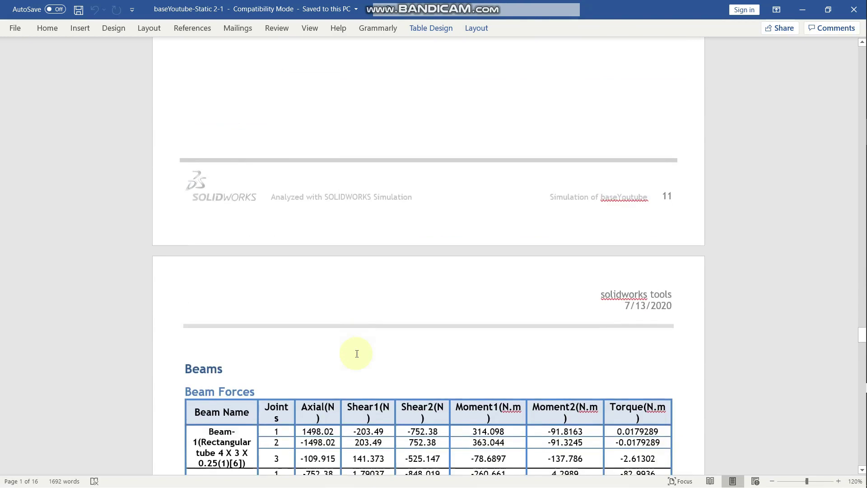
{"action": "scroll", "coordinate": [357, 353], "scroll_direction": "down", "scroll_amount": 20}
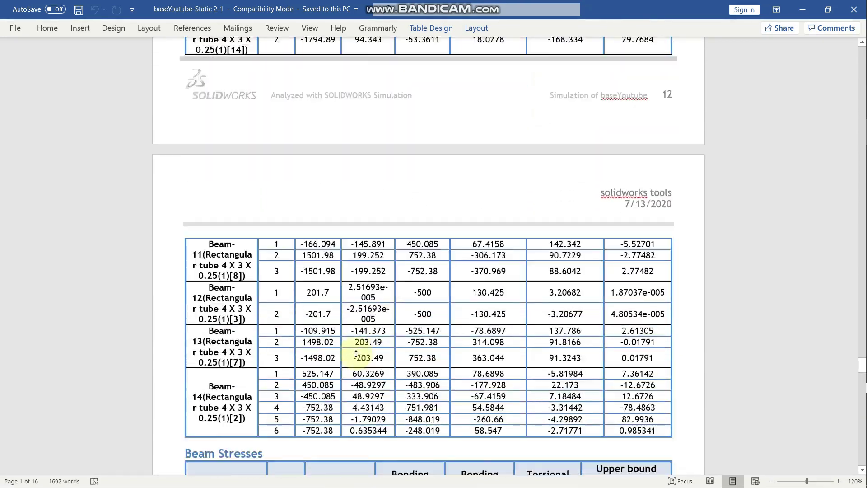
{"action": "scroll", "coordinate": [356, 353], "scroll_direction": "down", "scroll_amount": 20}
{"action": "scroll", "coordinate": [357, 354], "scroll_direction": "down", "scroll_amount": 20}
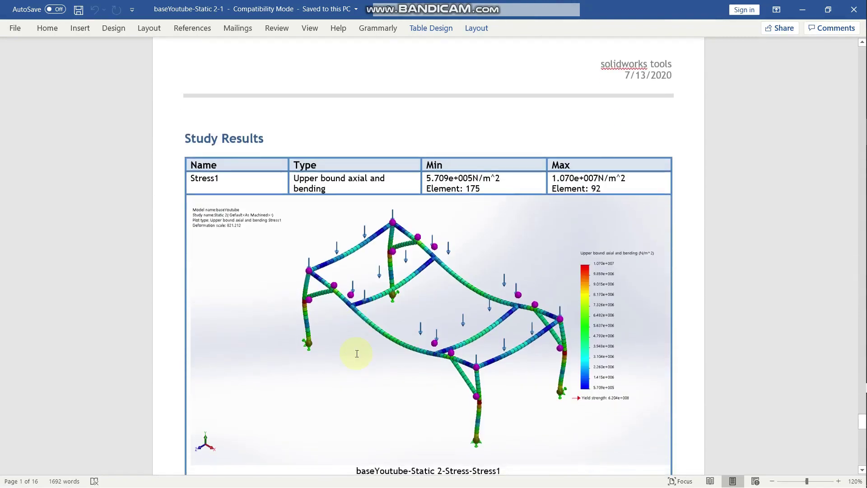